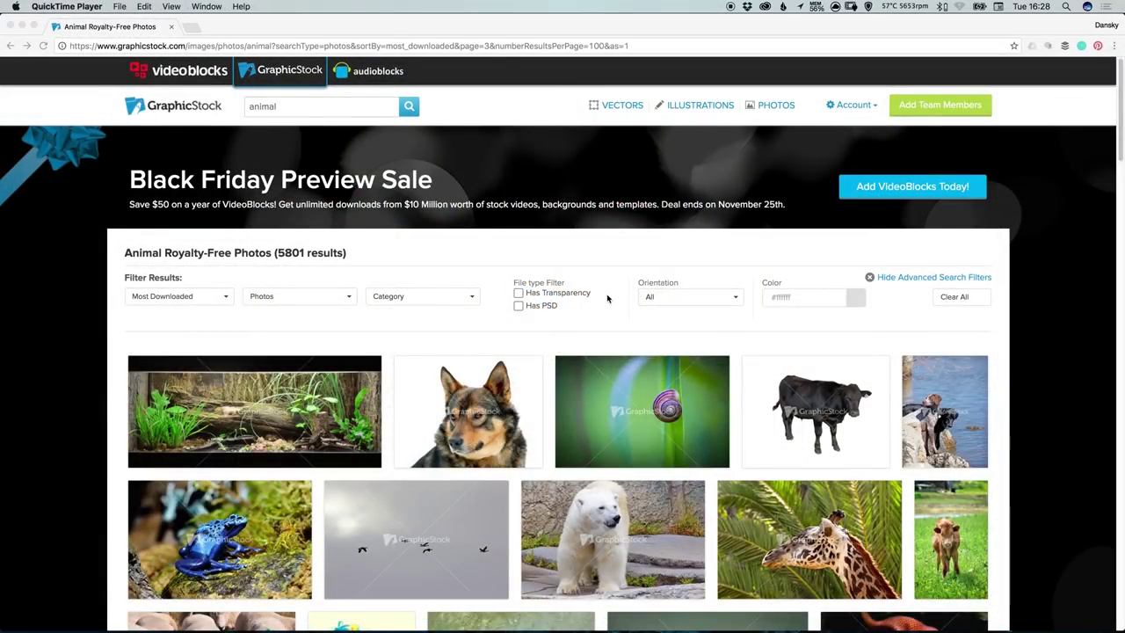
Scroll the GraphicStock animal results and open the kitten-in-Santa-hat photo.
scroll(607, 299, "down", 3)
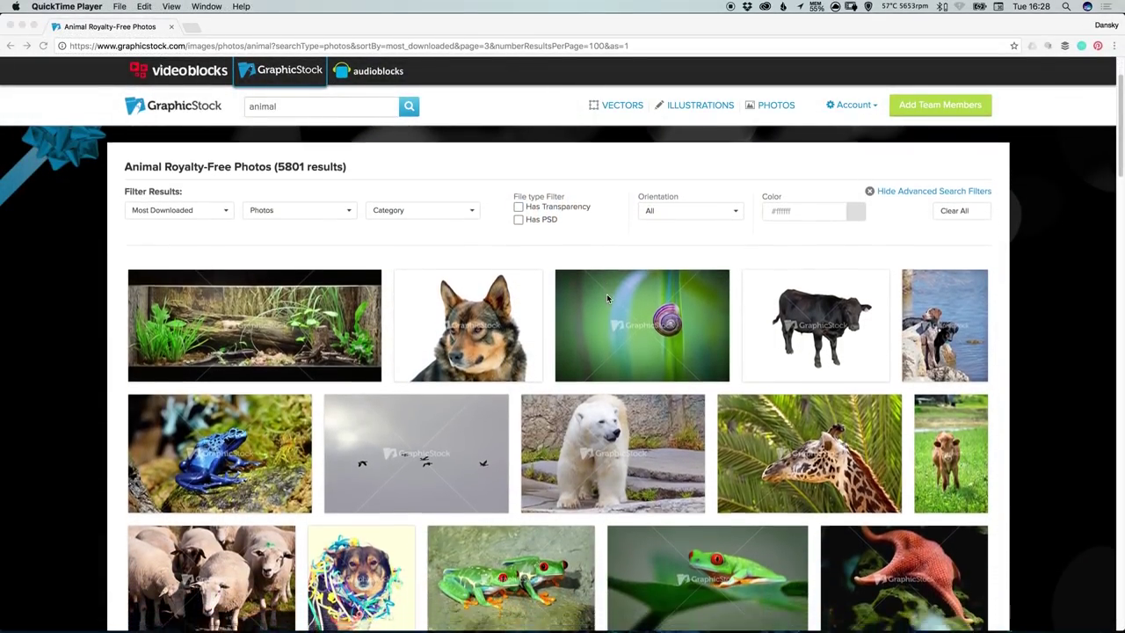
scroll(607, 298, "down", 3)
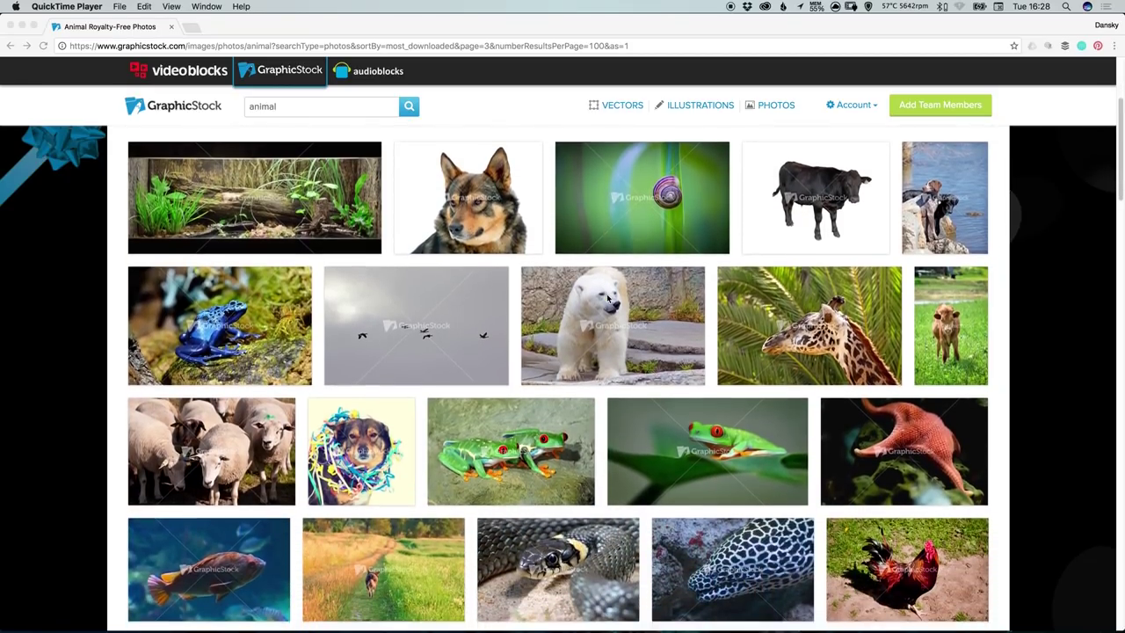
scroll(607, 299, "down", 1)
scroll(606, 299, "down", 1)
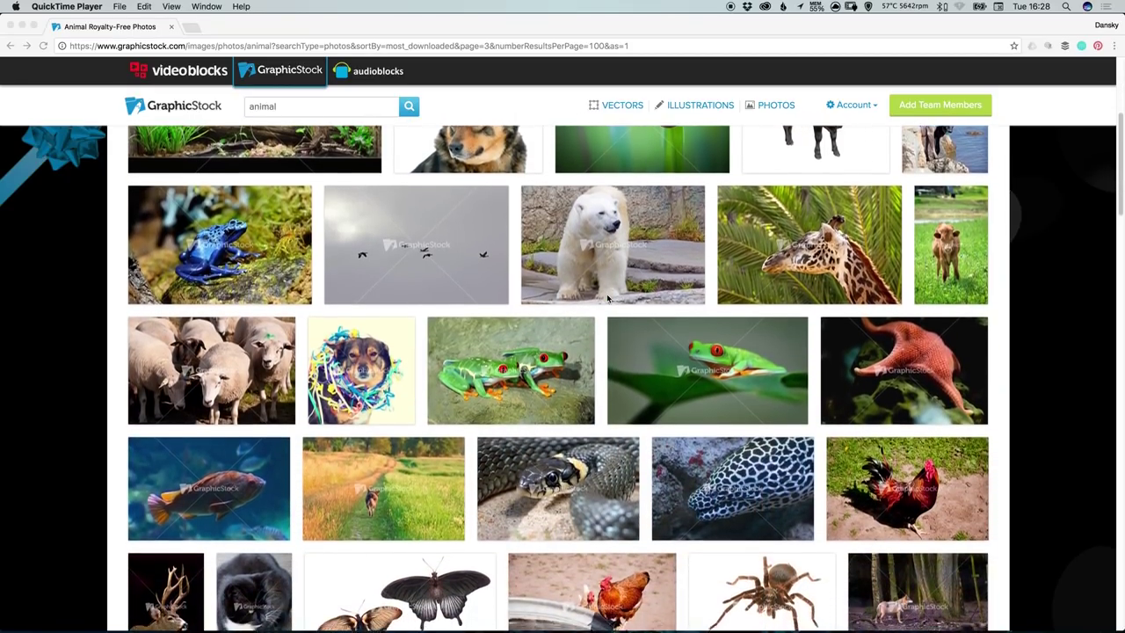
scroll(607, 299, "down", 1)
scroll(608, 299, "down", 1)
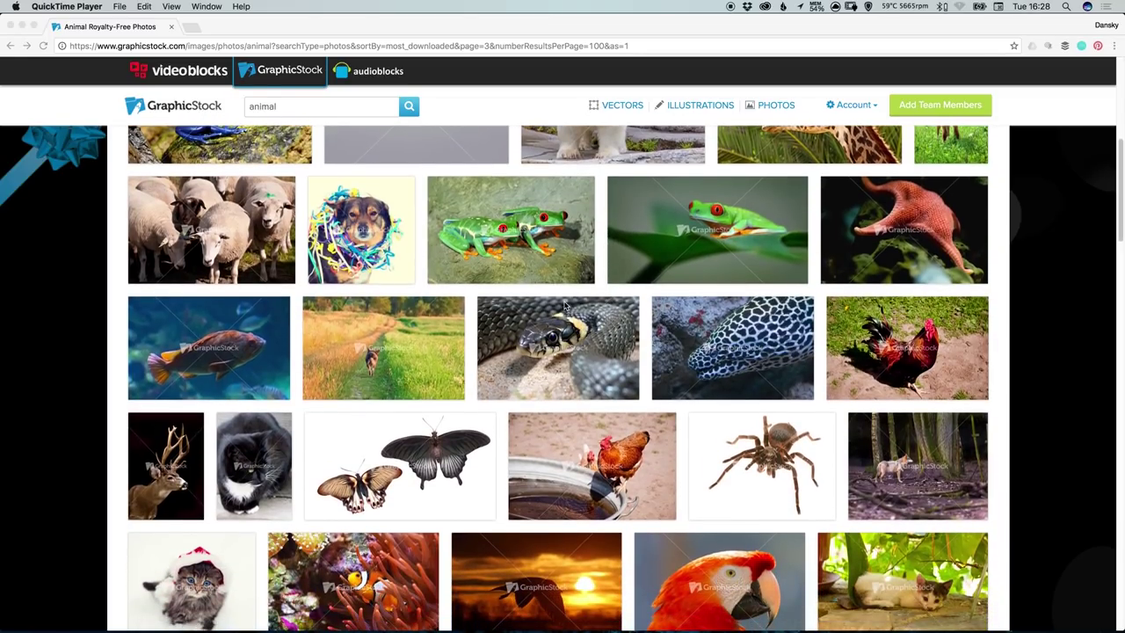
left_click(559, 303)
mouse_move(383, 348)
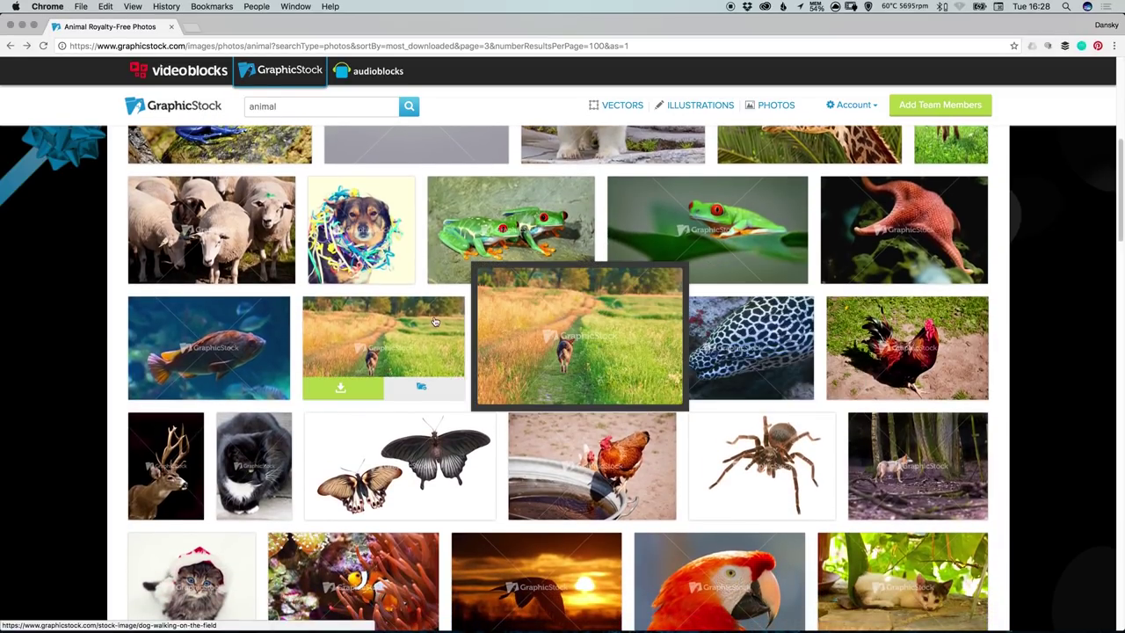
scroll(423, 329, "down", 2)
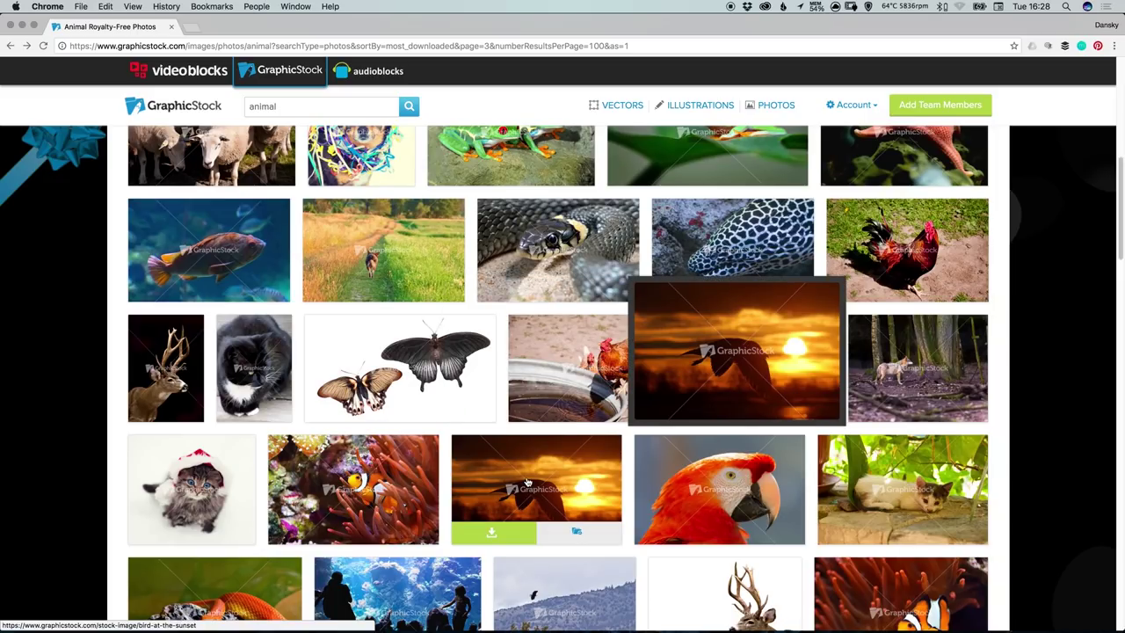
scroll(515, 483, "down", 2)
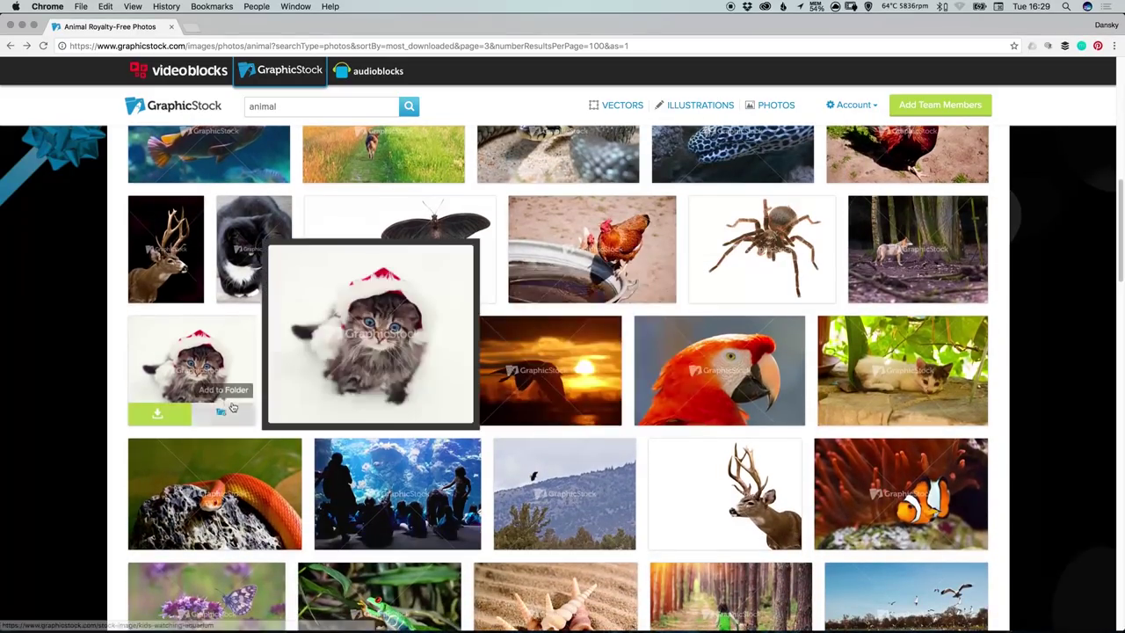
left_click(201, 375)
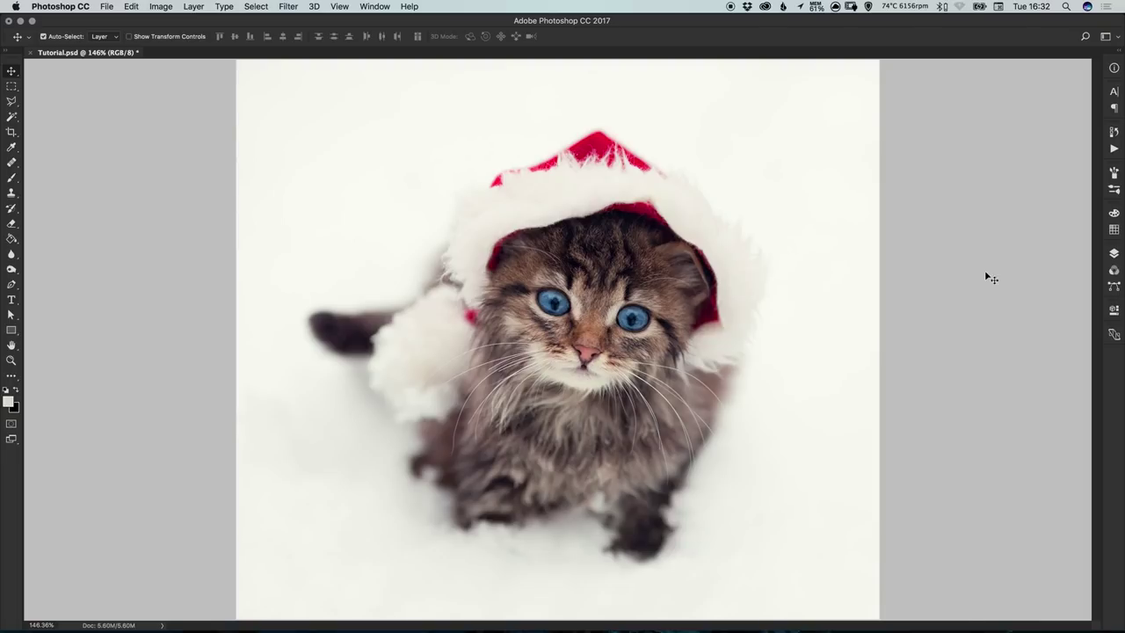
Duplicate the Background layer from the Layers panel to create 'Background copy'.
left_click(1115, 254)
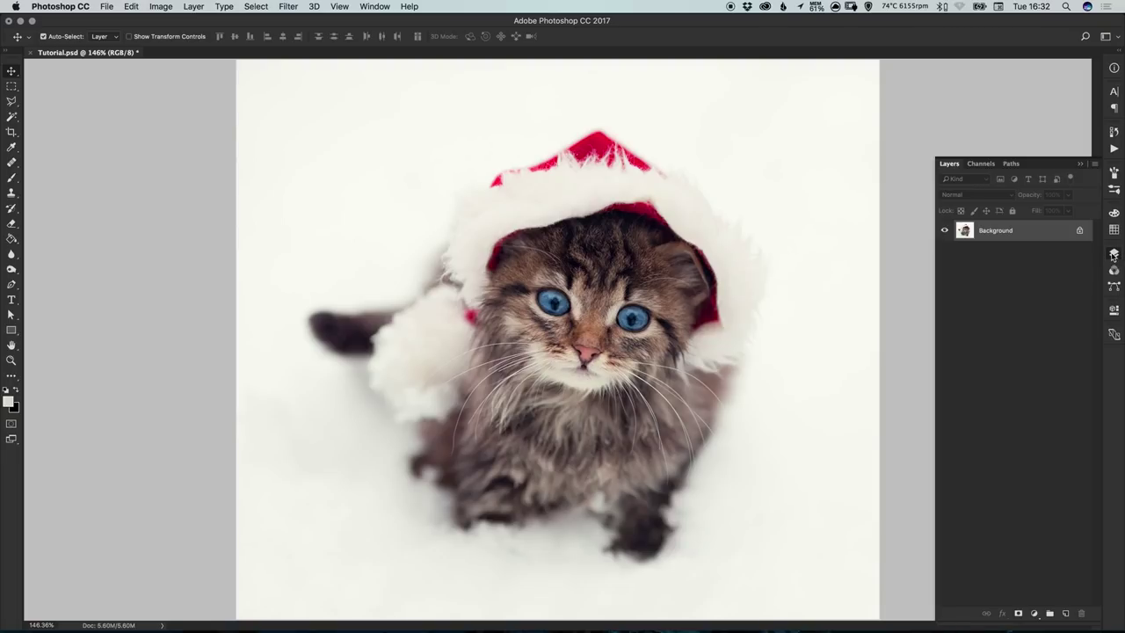
right_click(1001, 233)
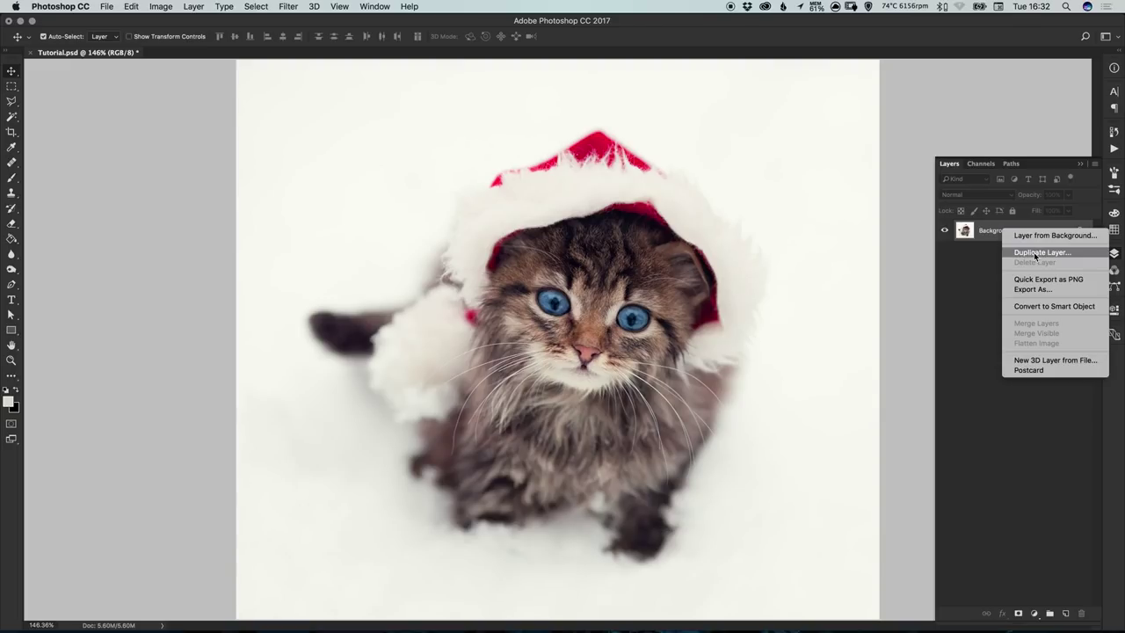
left_click(1036, 254)
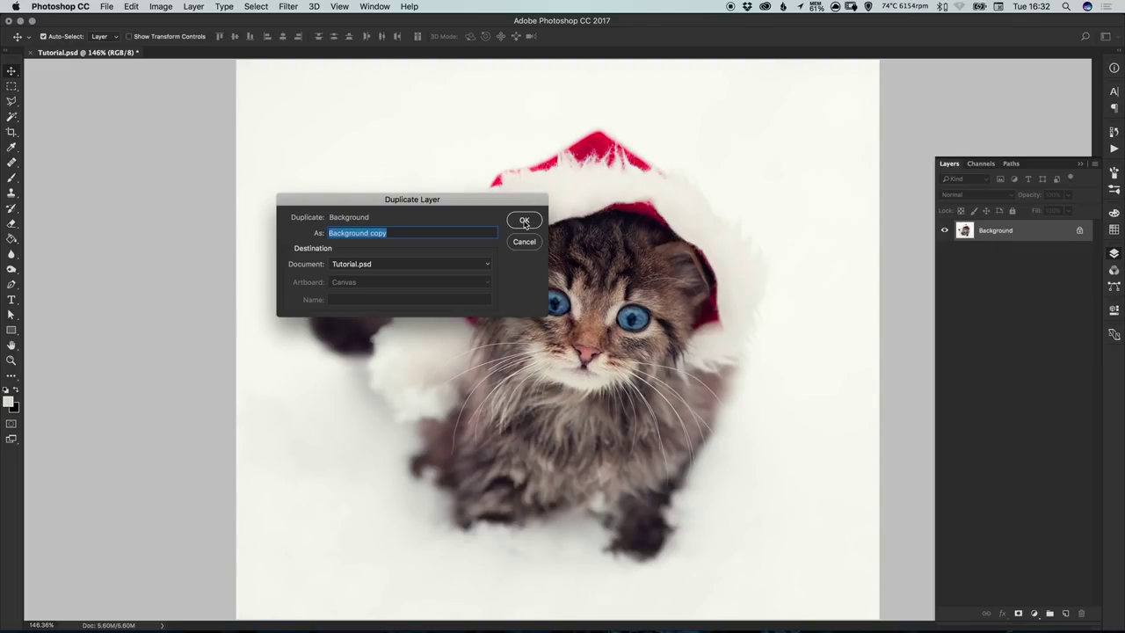
left_click(525, 221)
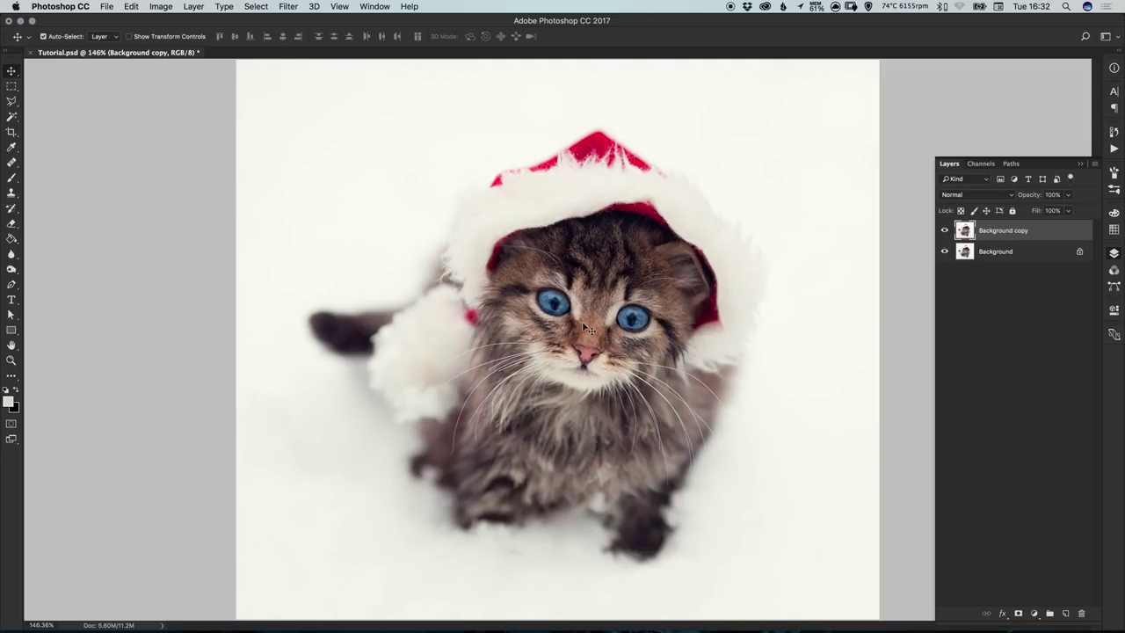
Hide the original Background layer and preview the kitten with the Artistic Dry Brush filter.
left_click(945, 253)
left_click(296, 9)
left_click(294, 8)
left_click(294, 10)
left_click(300, 58)
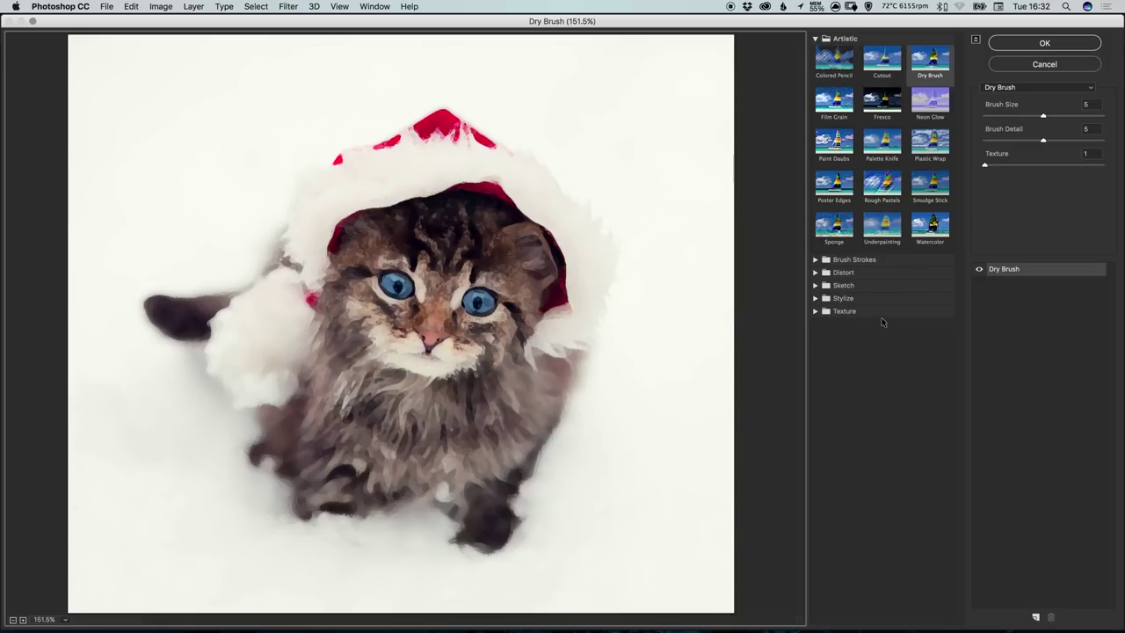
left_click(932, 63)
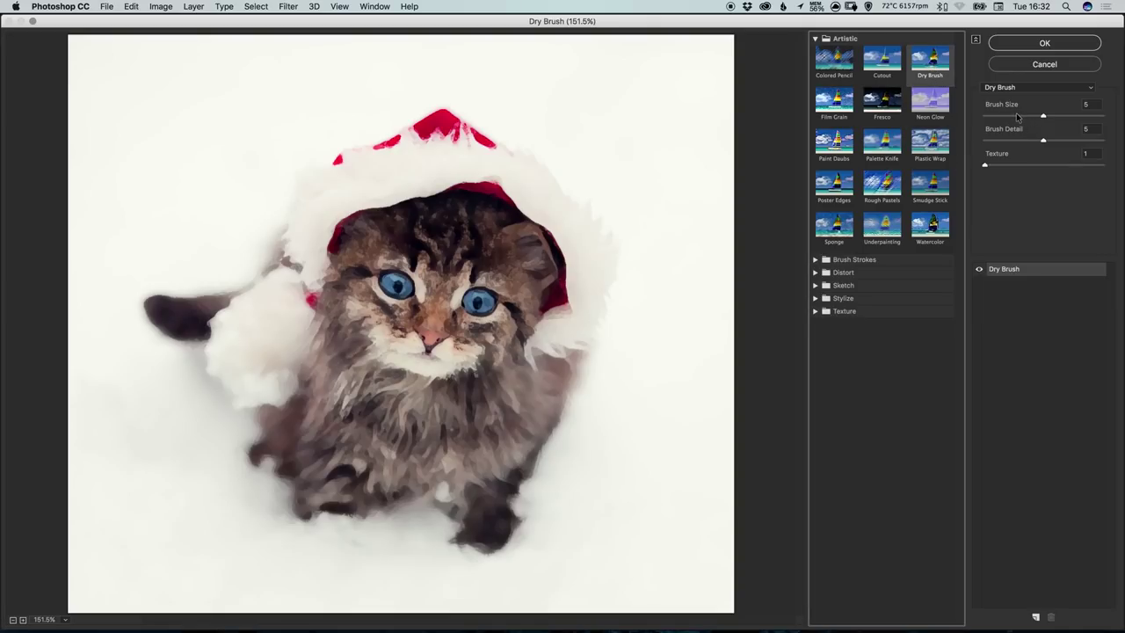
left_click_drag(1024, 115, 986, 116)
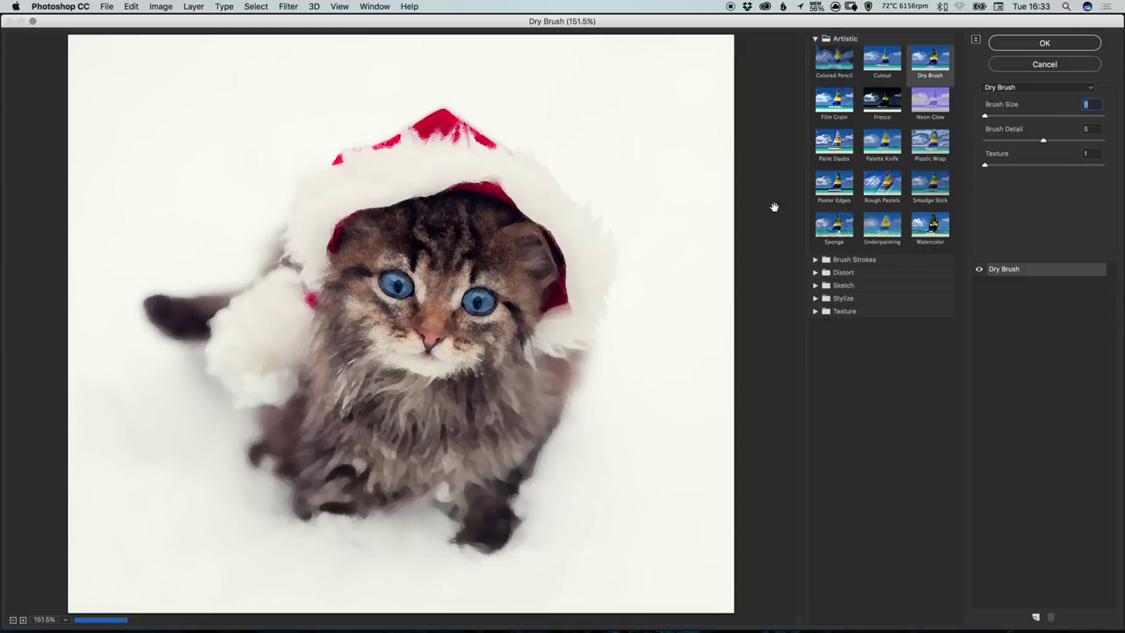
left_click_drag(1046, 117, 1103, 119)
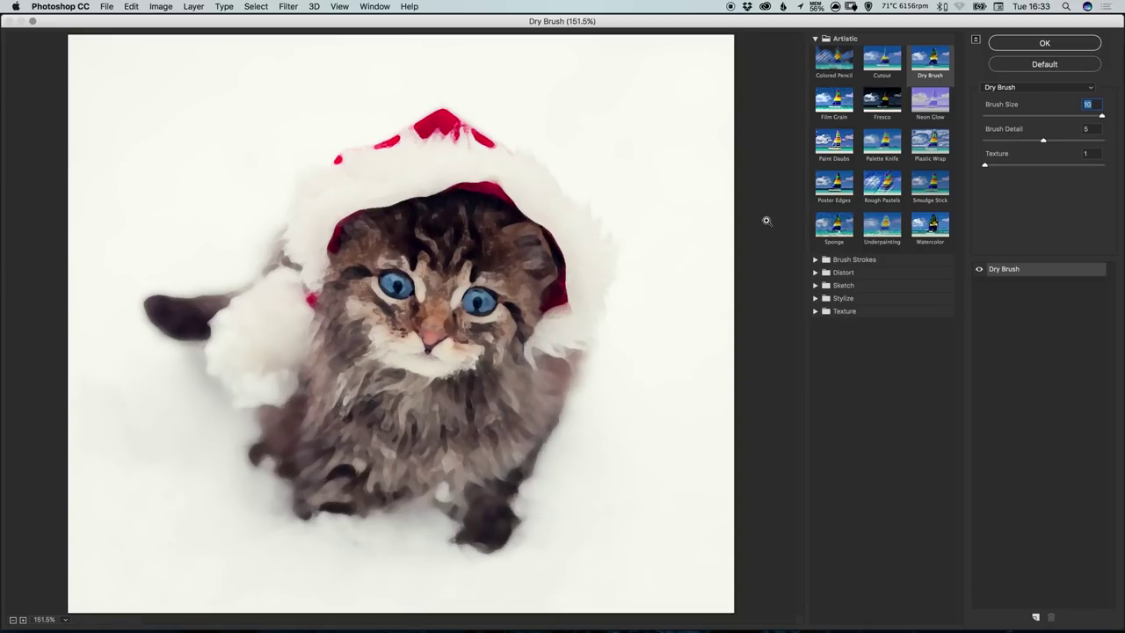
key("ctrl+plus")
key("ctrl+plus")
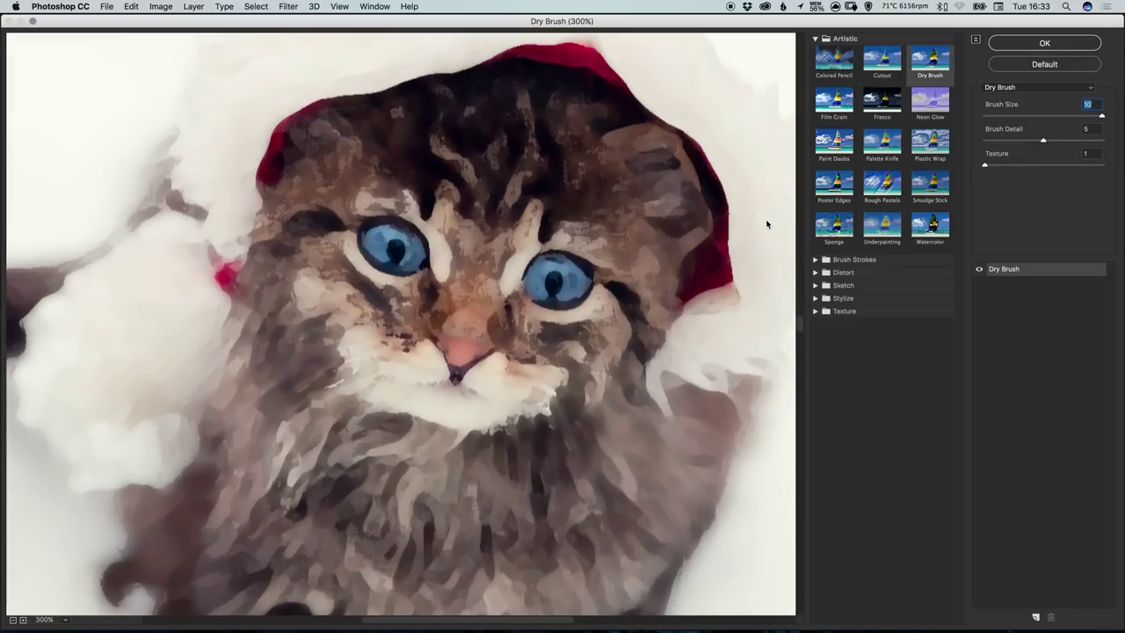
key("ctrl+minus")
key("ctrl+minus")
key("ctrl+0")
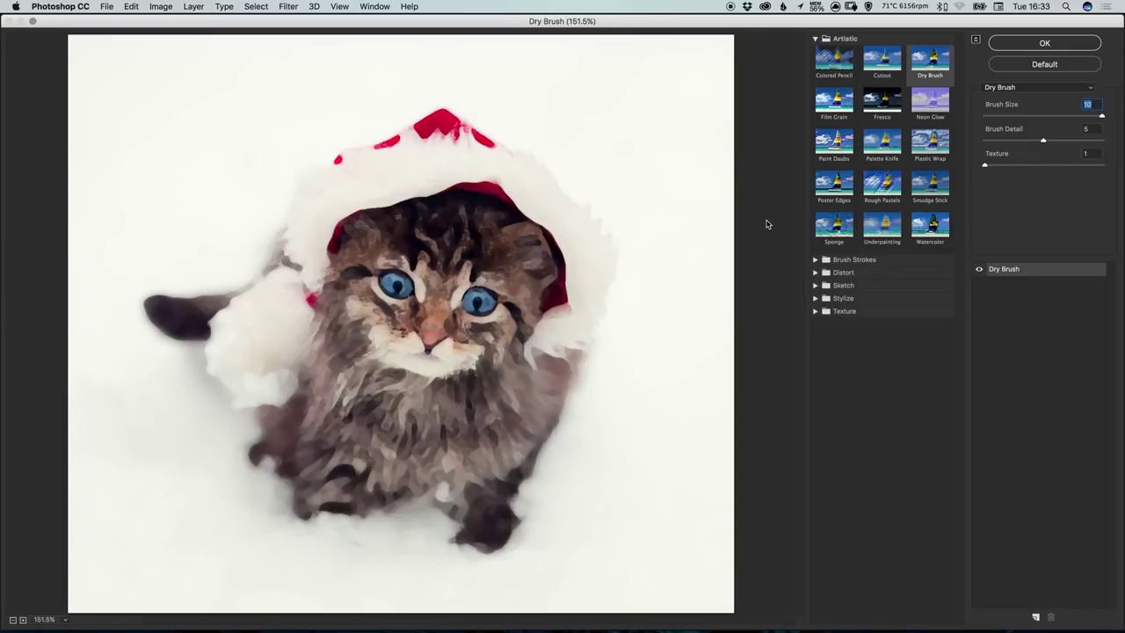
left_click(1045, 116)
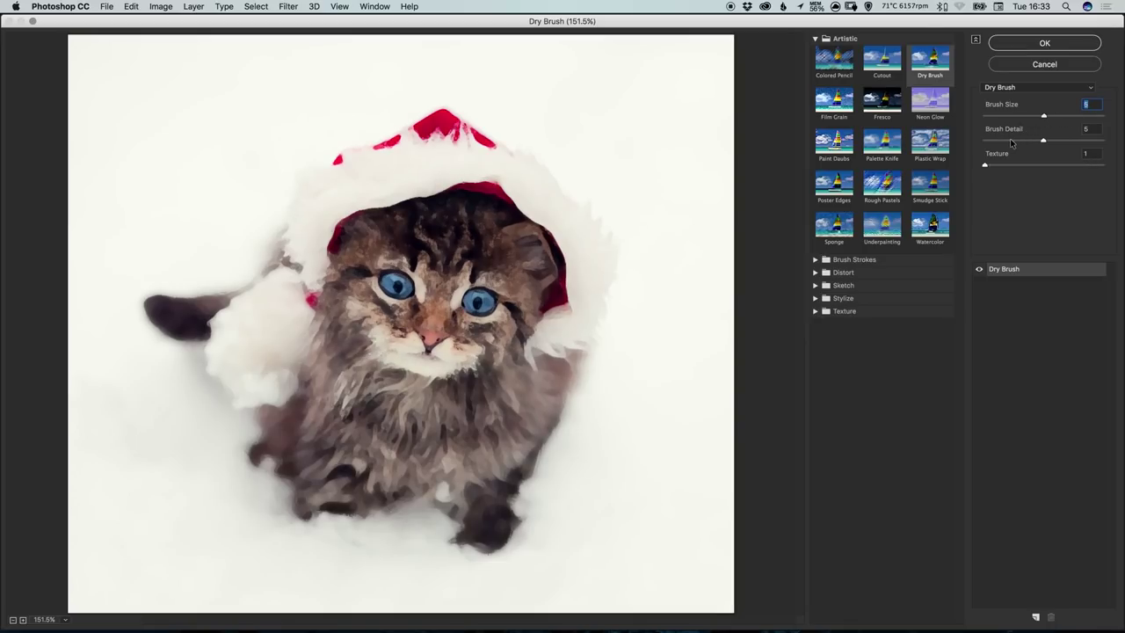
Set Dry Brush Brush Detail to 10 and Texture to 3.
left_click_drag(1011, 141, 977, 143)
left_click_drag(1057, 140, 1079, 141)
left_click_drag(1079, 141, 1106, 141)
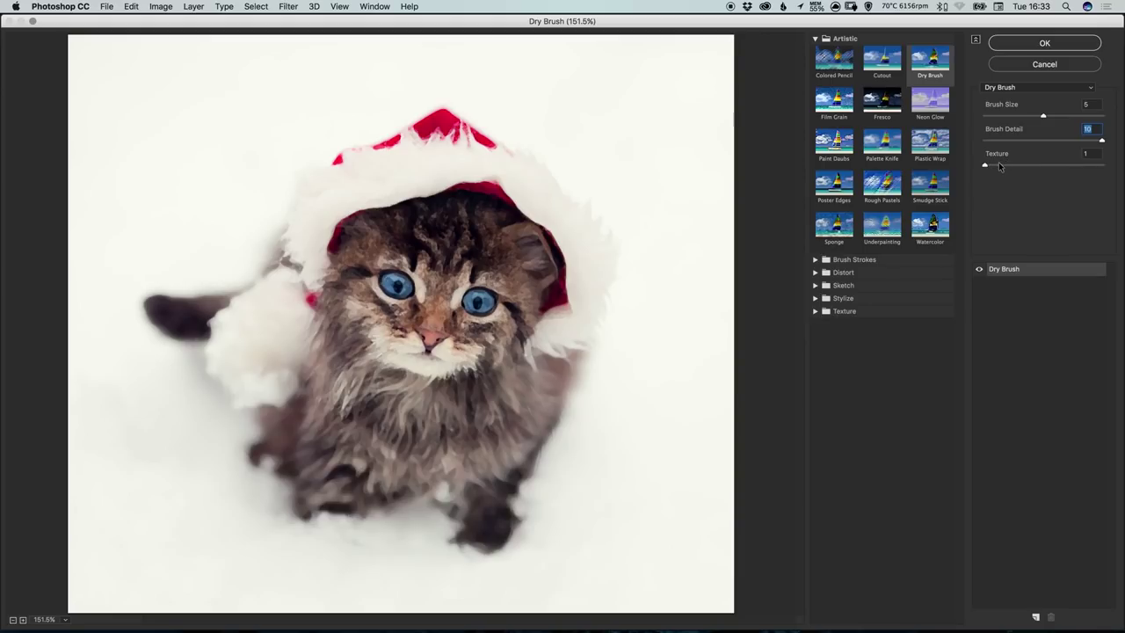
left_click_drag(985, 165, 1100, 164)
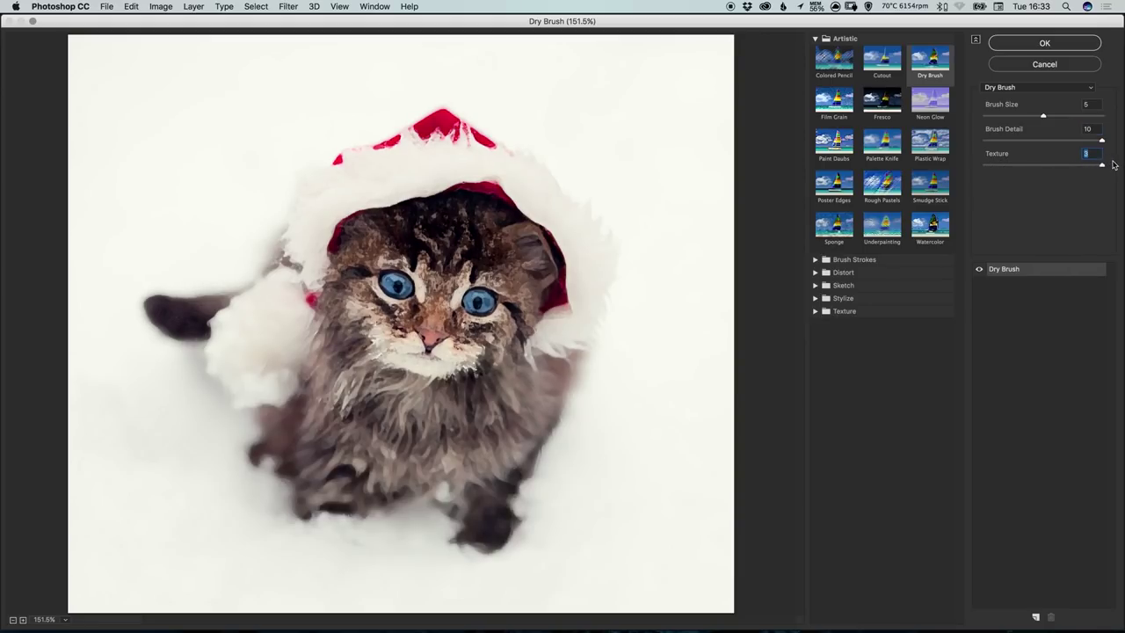
Lower Texture to 1, raise Brush Size to 10, and toggle the effect to compare.
left_click(1043, 167)
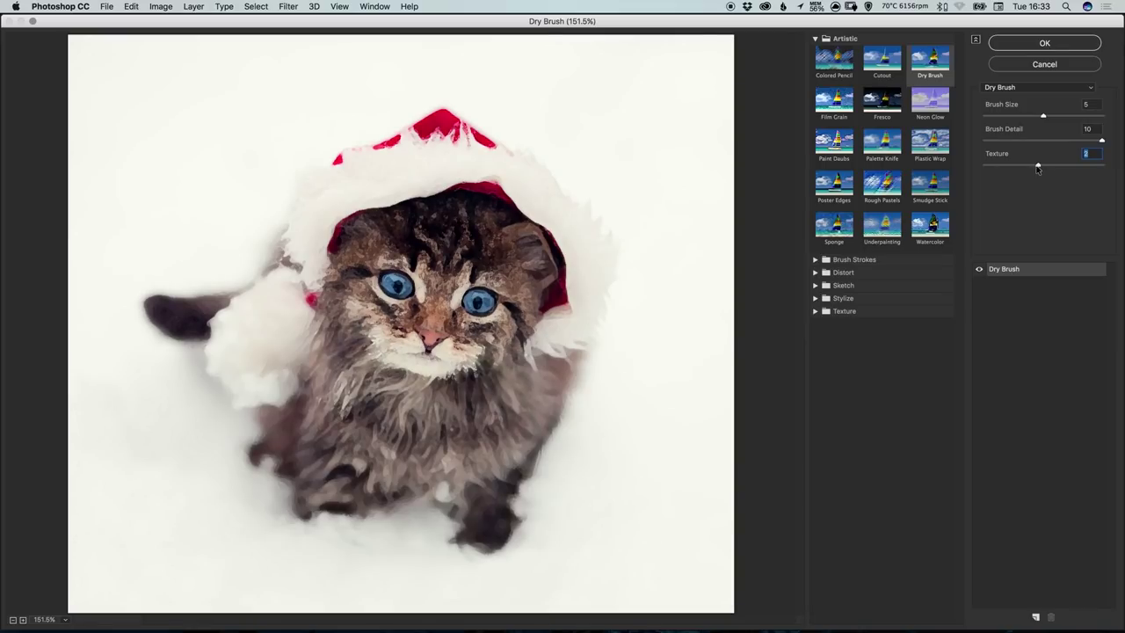
left_click_drag(1043, 167, 1004, 168)
left_click_drag(1043, 116, 1101, 117)
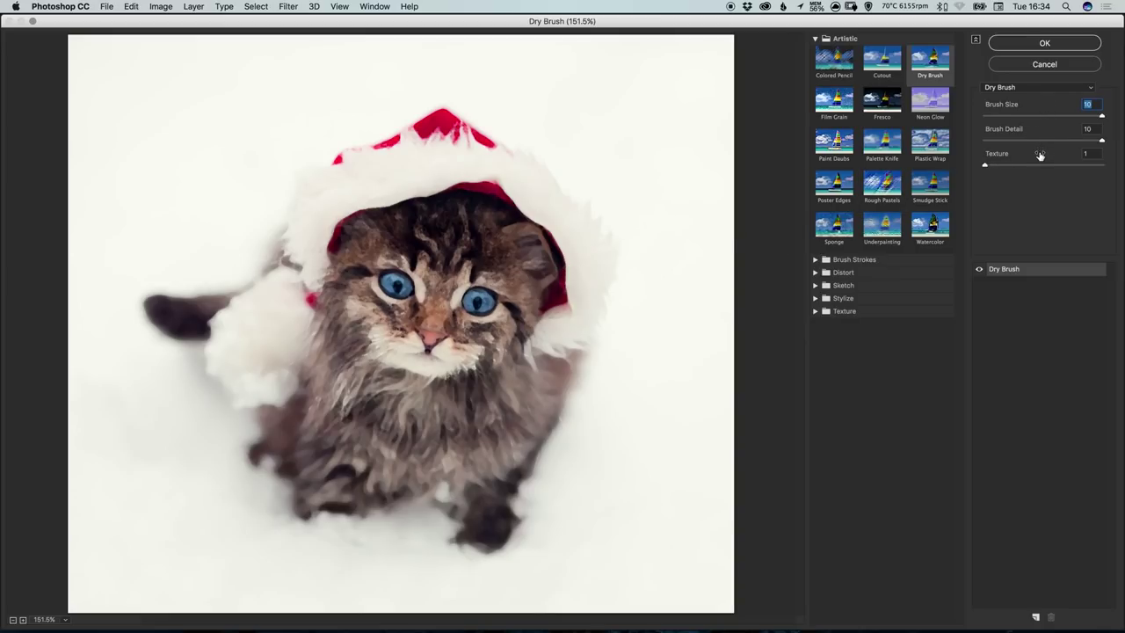
left_click(1036, 208)
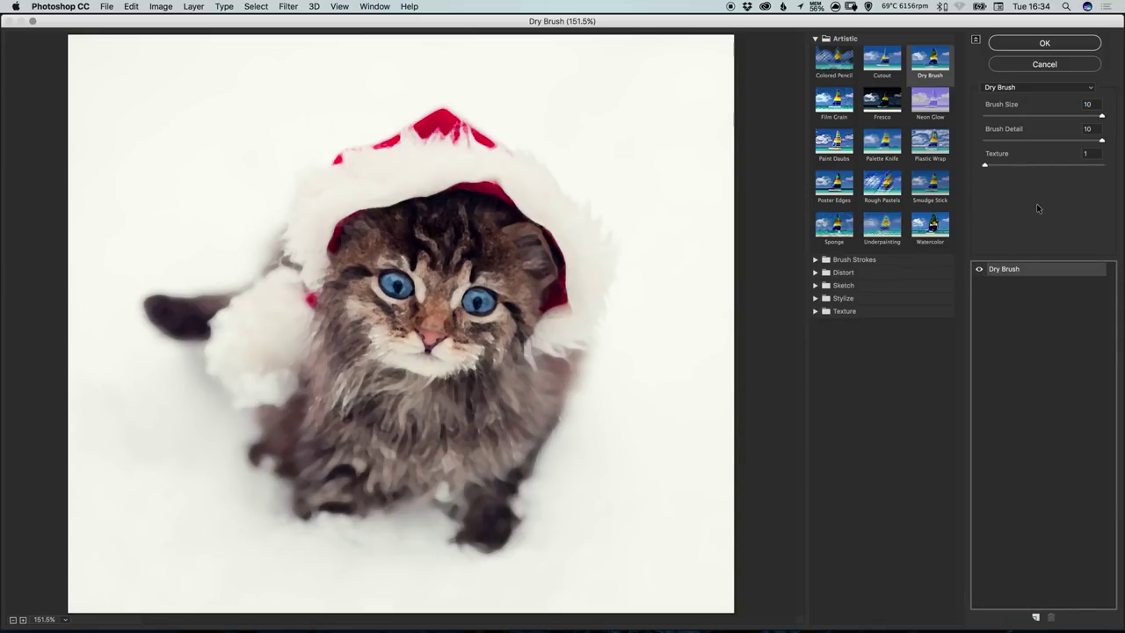
left_click(980, 273)
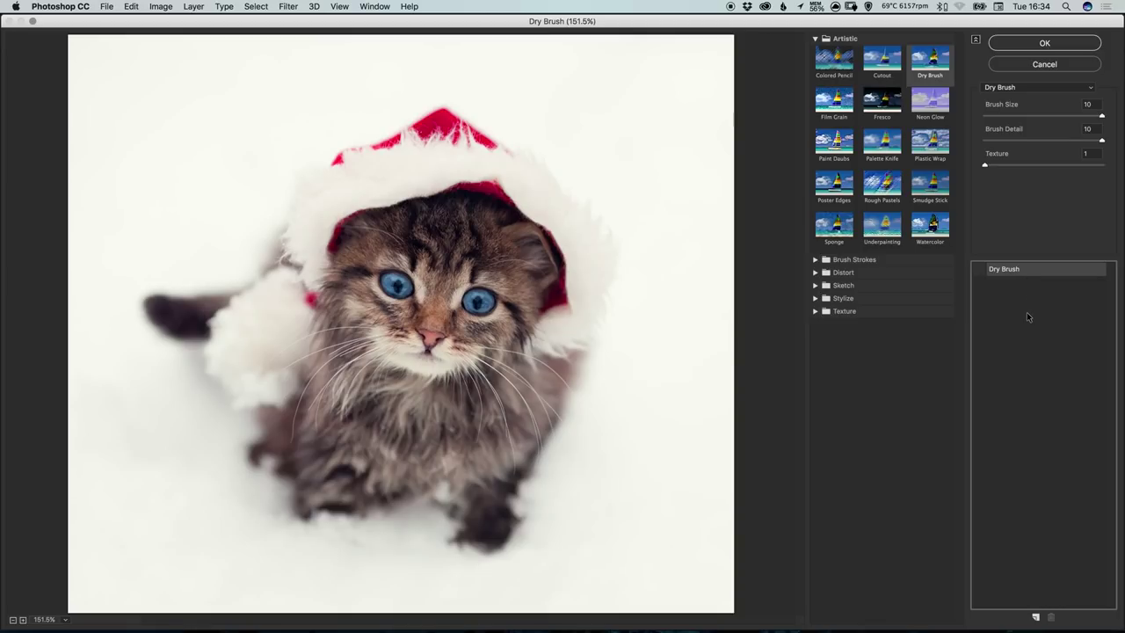
left_click(980, 272)
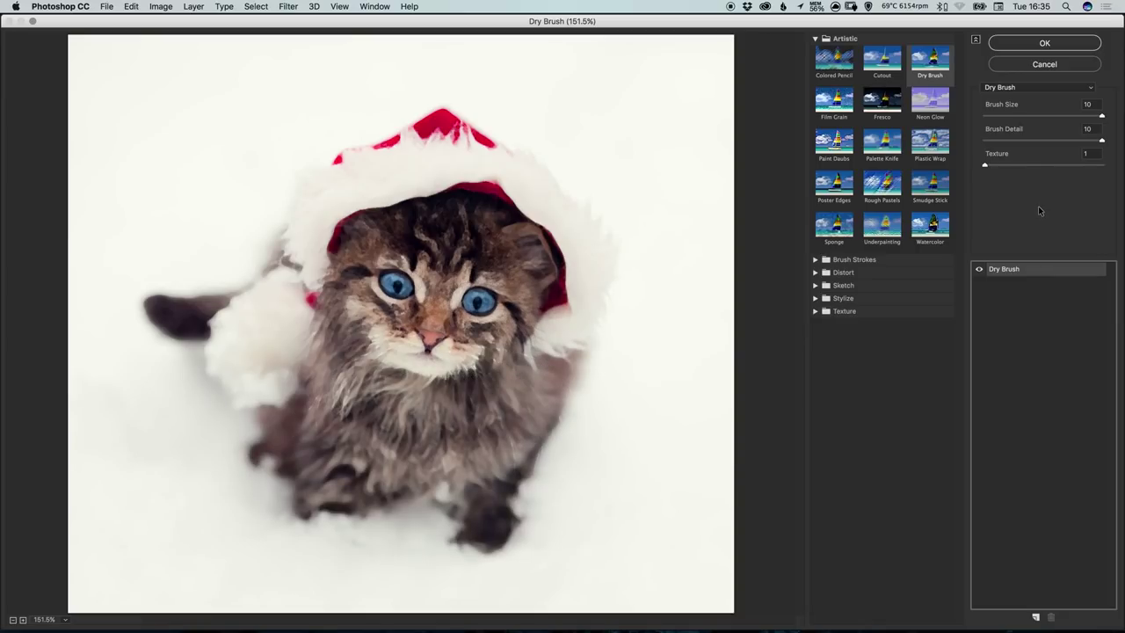
Apply the Dry Brush filter and make the Background copy layer visible.
left_click(1043, 42)
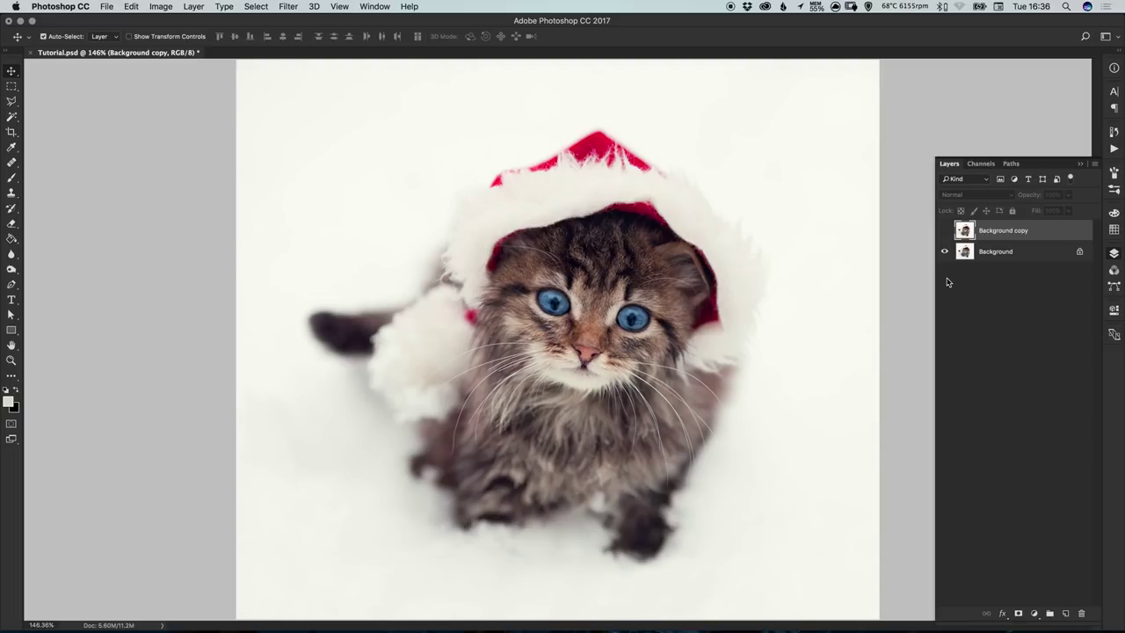
left_click(945, 230)
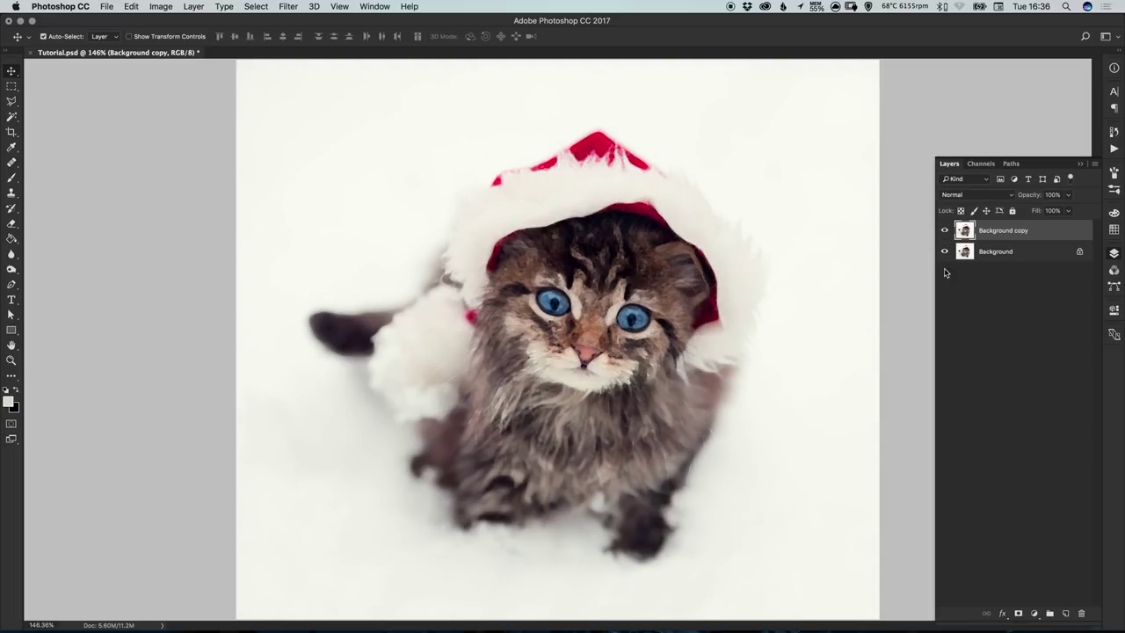